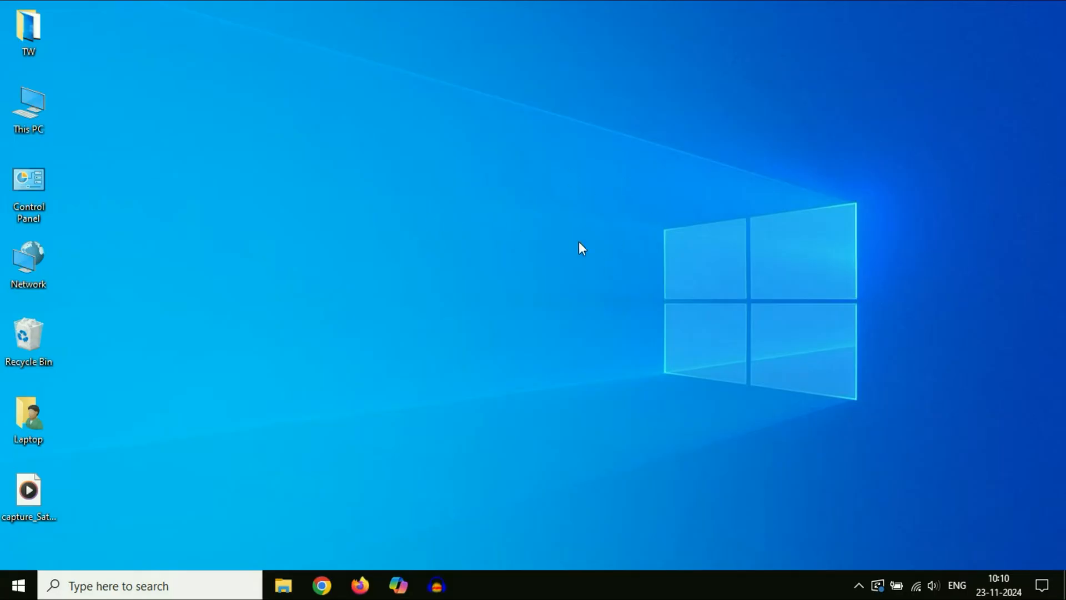
- Open the display adapter properties for Display 1 from the advanced display settings
right_click(558, 196)
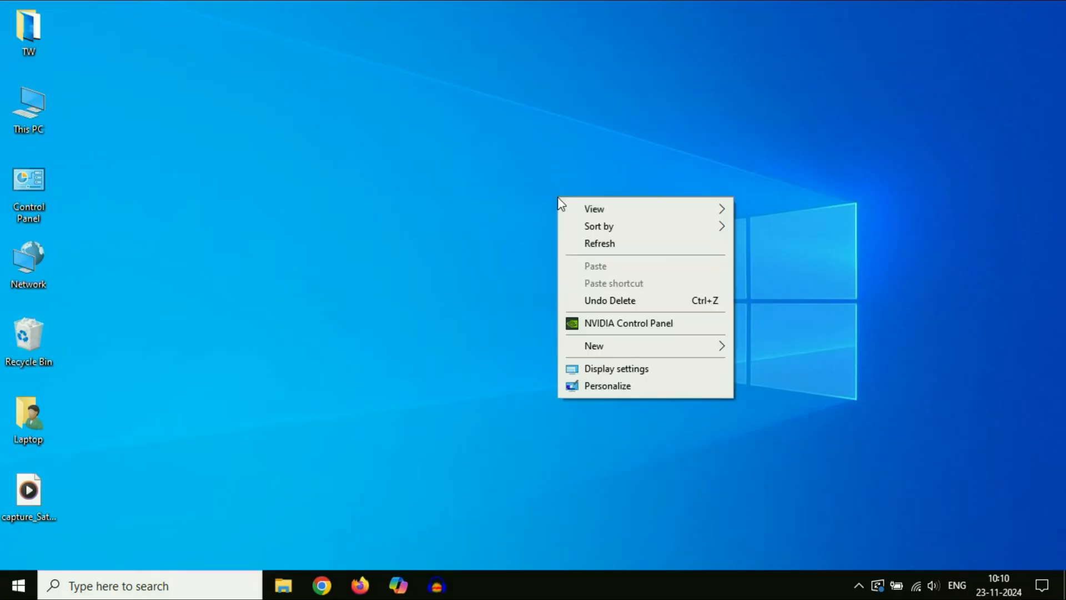
left_click(614, 369)
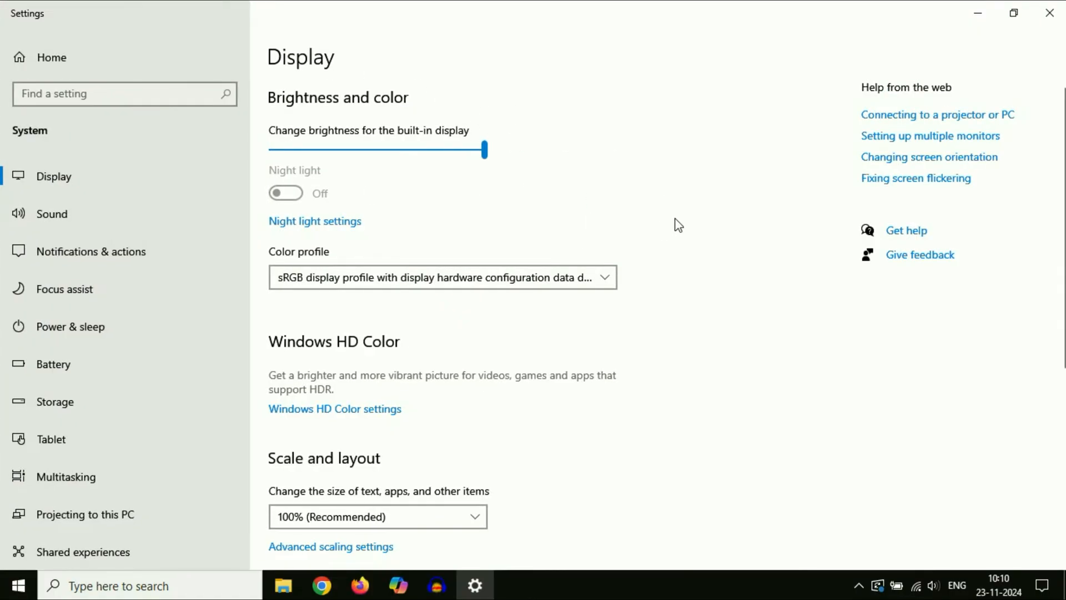
scroll(677, 224, "down", 5)
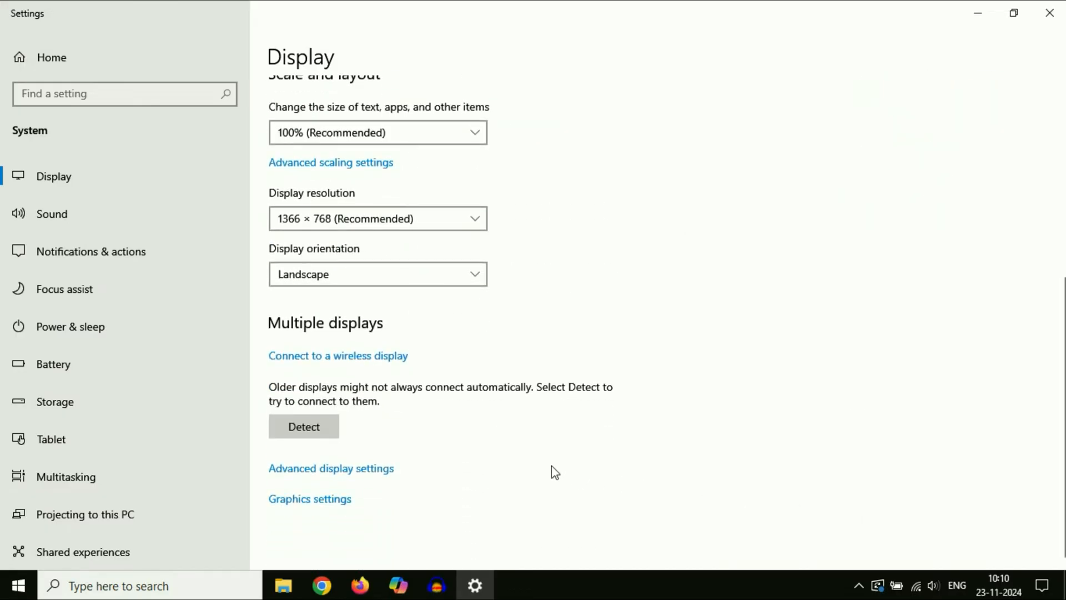
left_click(366, 469)
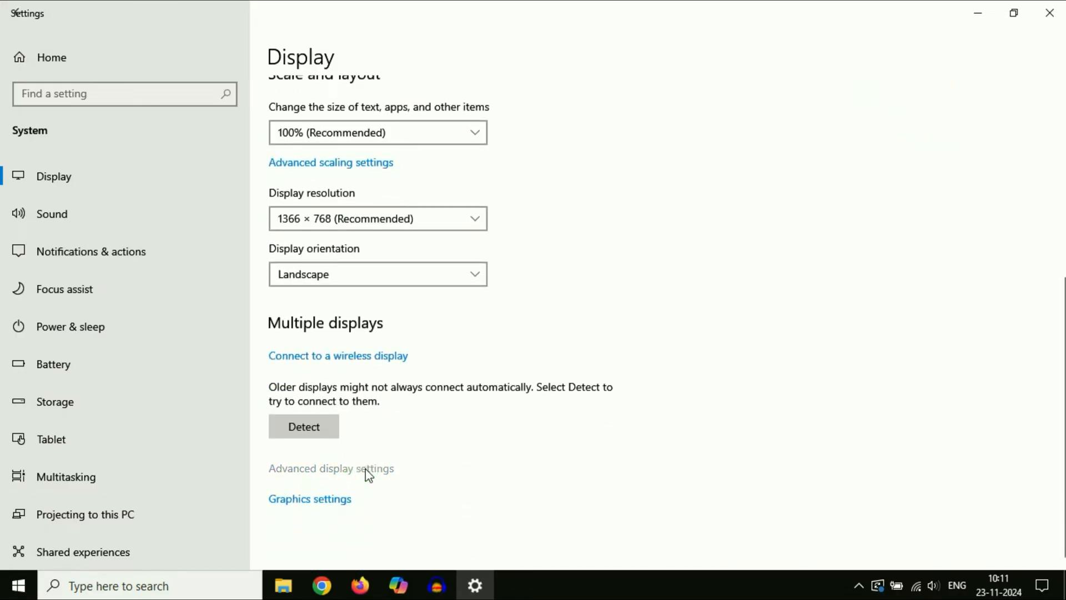
scroll(515, 283, "down", 2)
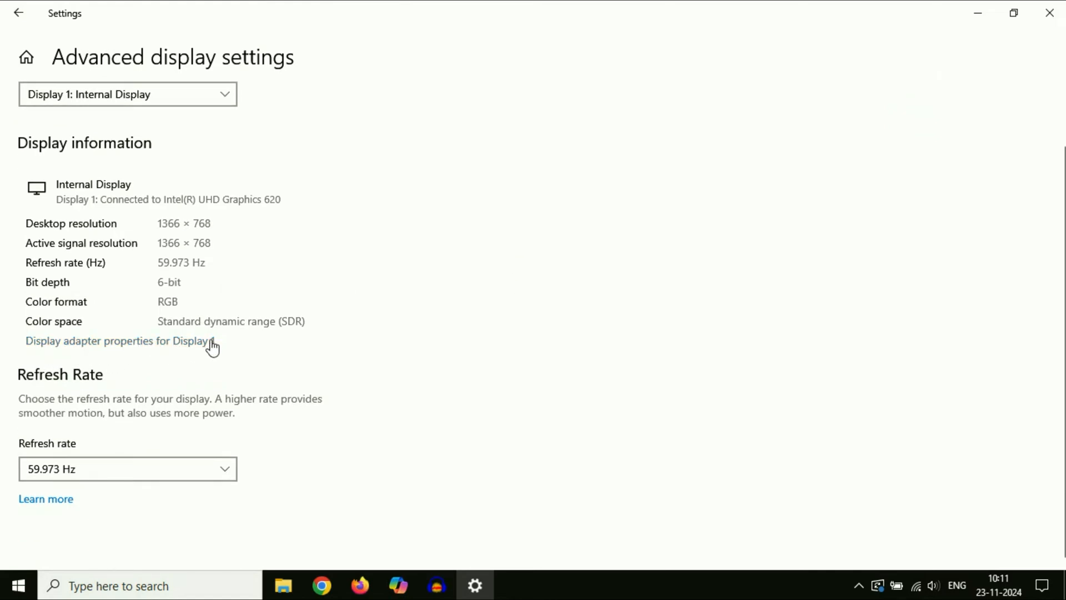
left_click(191, 342)
left_click_drag(252, 74, 551, 74)
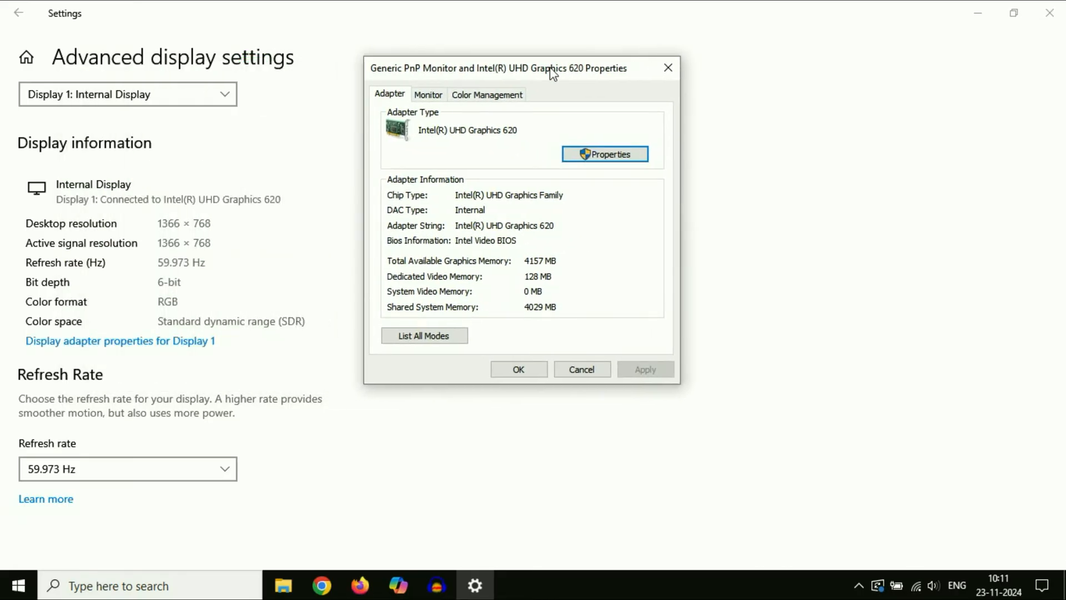
- Open Color Management for the display from the adapter's properties
left_click(482, 98)
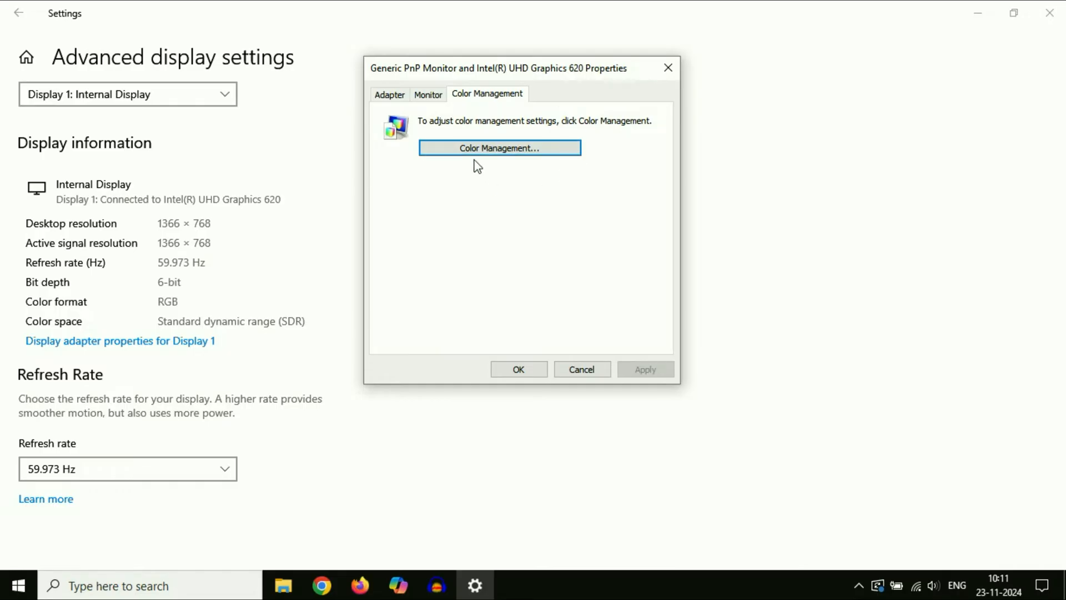
left_click(511, 149)
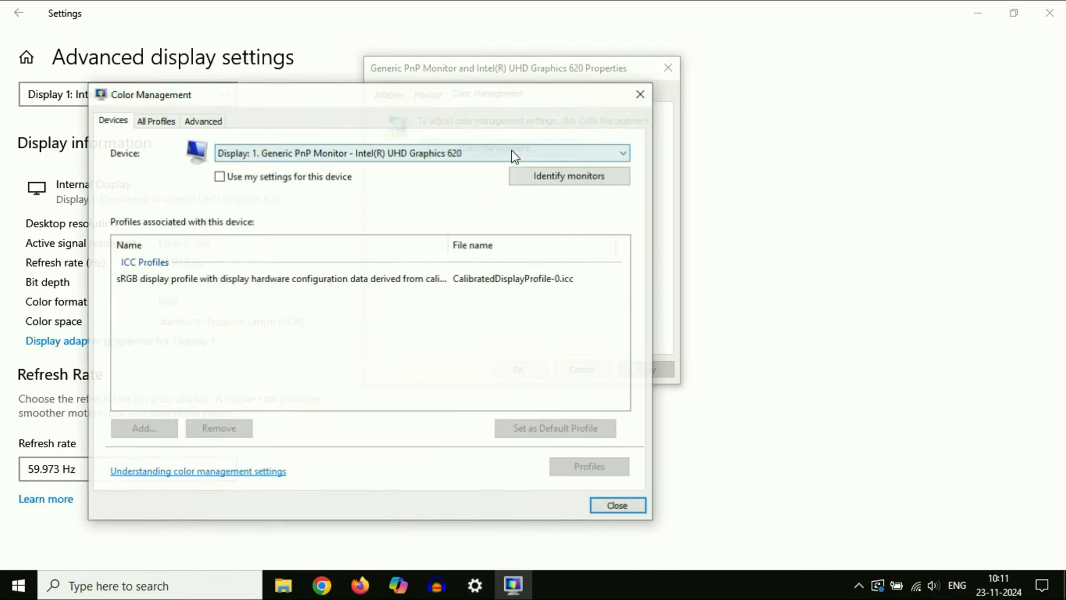
left_click_drag(337, 95, 524, 53)
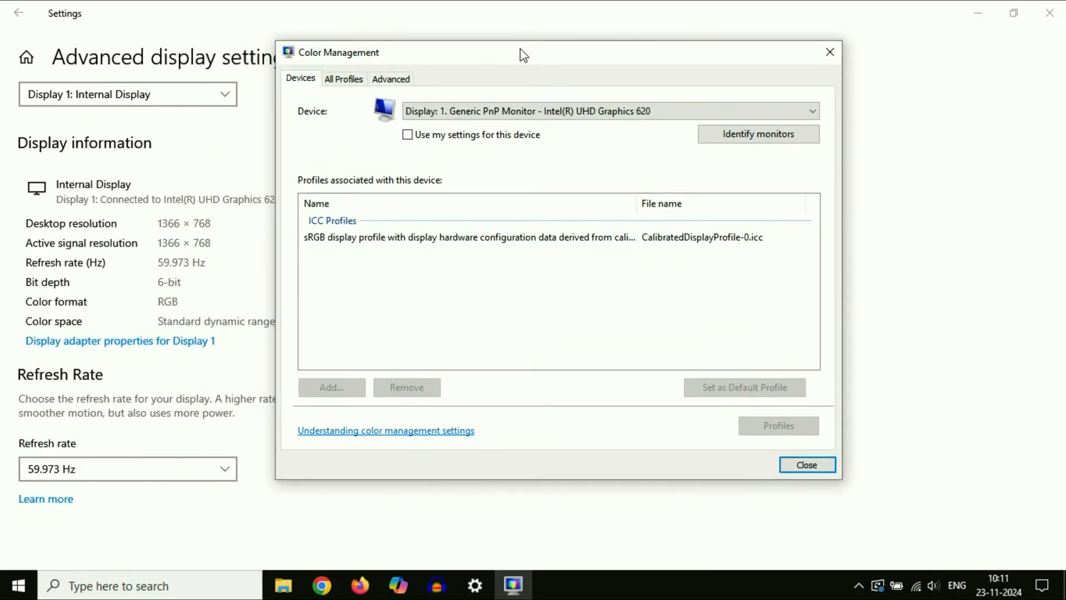
- Enable Windows display calibration in the advanced system defaults of Color Management, and close the open dialogs
left_click(395, 78)
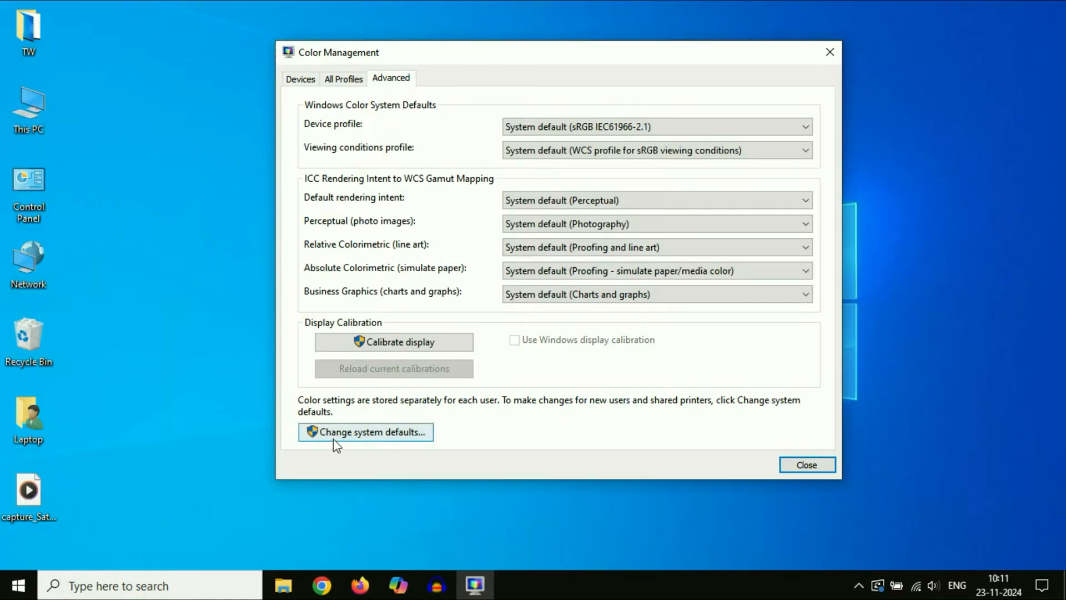
left_click(382, 438)
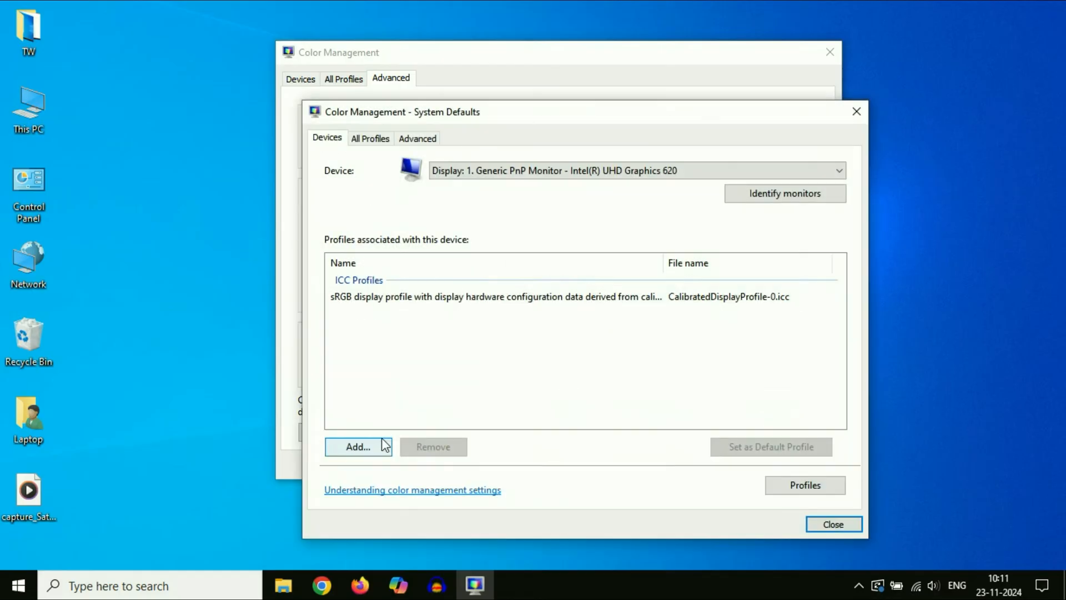
left_click_drag(557, 112, 482, 51)
left_click(496, 158)
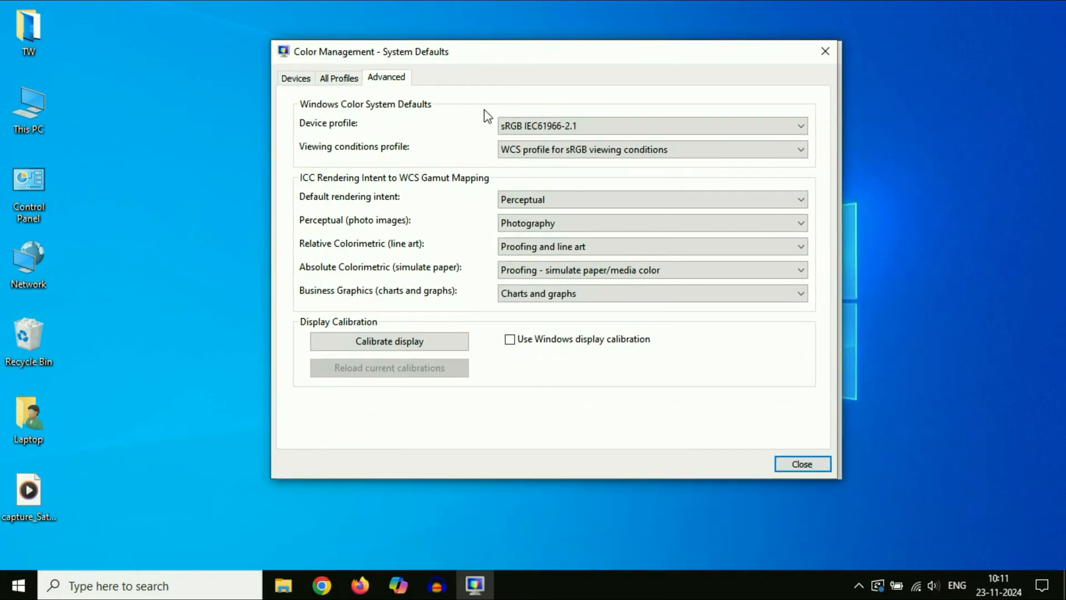
left_click(510, 340)
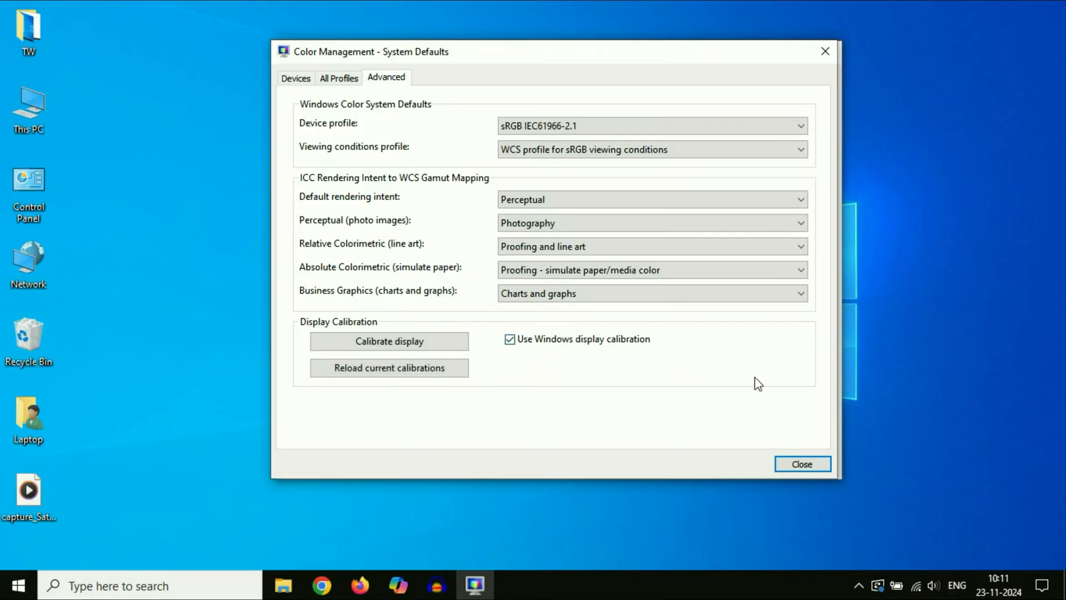
left_click(808, 465)
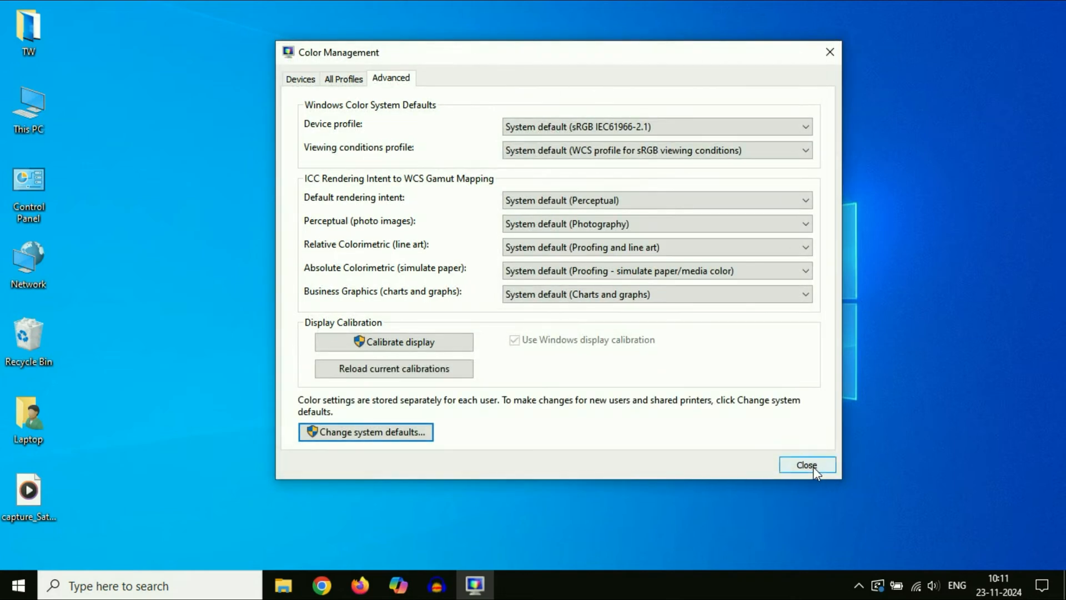
left_click(807, 466)
left_click(530, 373)
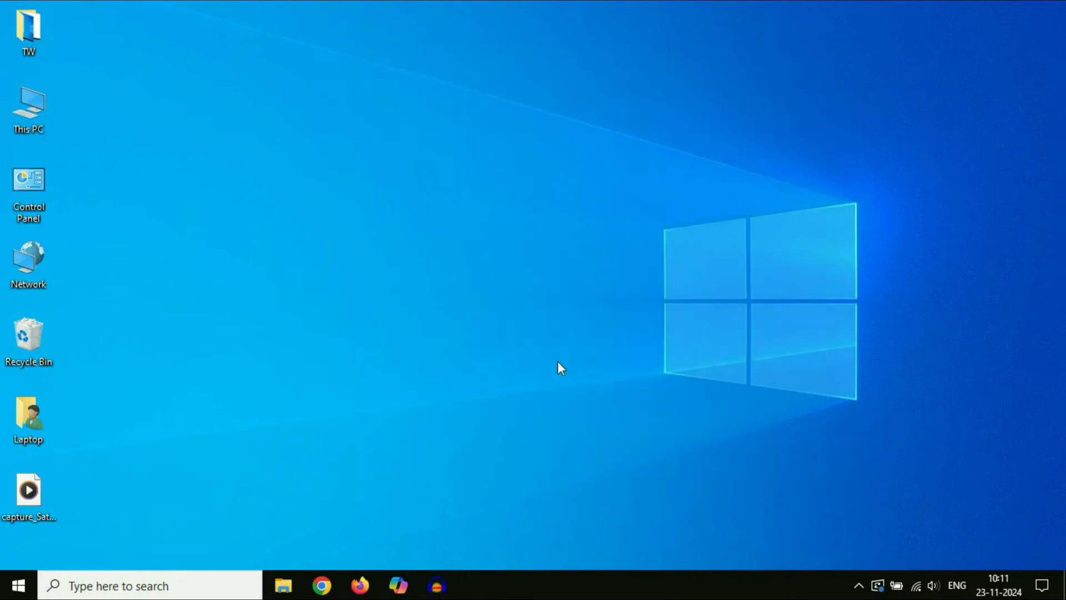
left_click(18, 586)
left_click(19, 551)
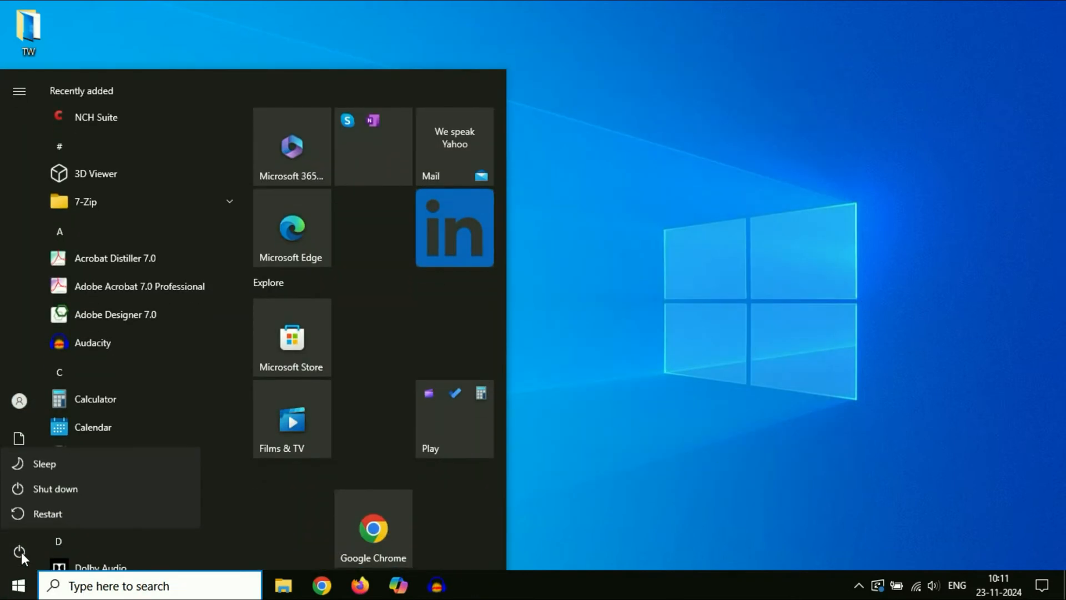
left_click(606, 286)
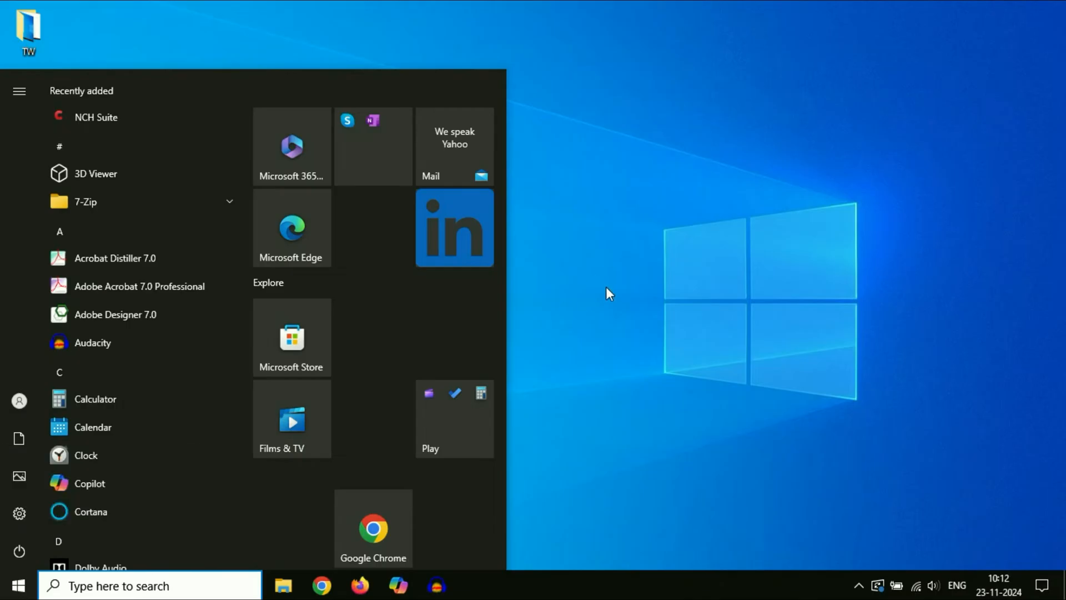
left_click(647, 243)
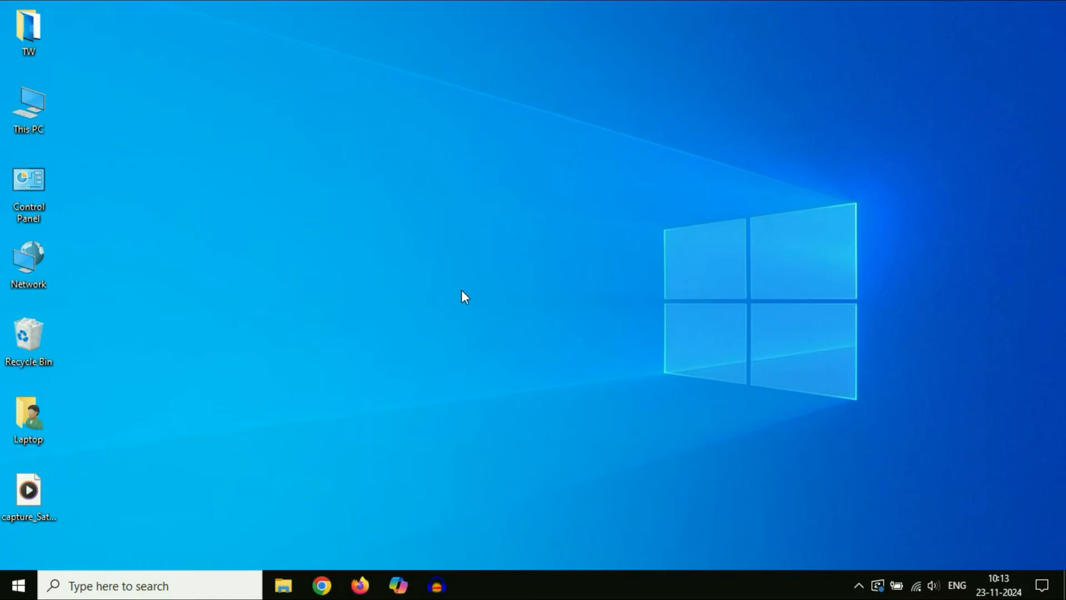
- Search Windows Settings for "cali" and open Calibrate display color
left_click(19, 586)
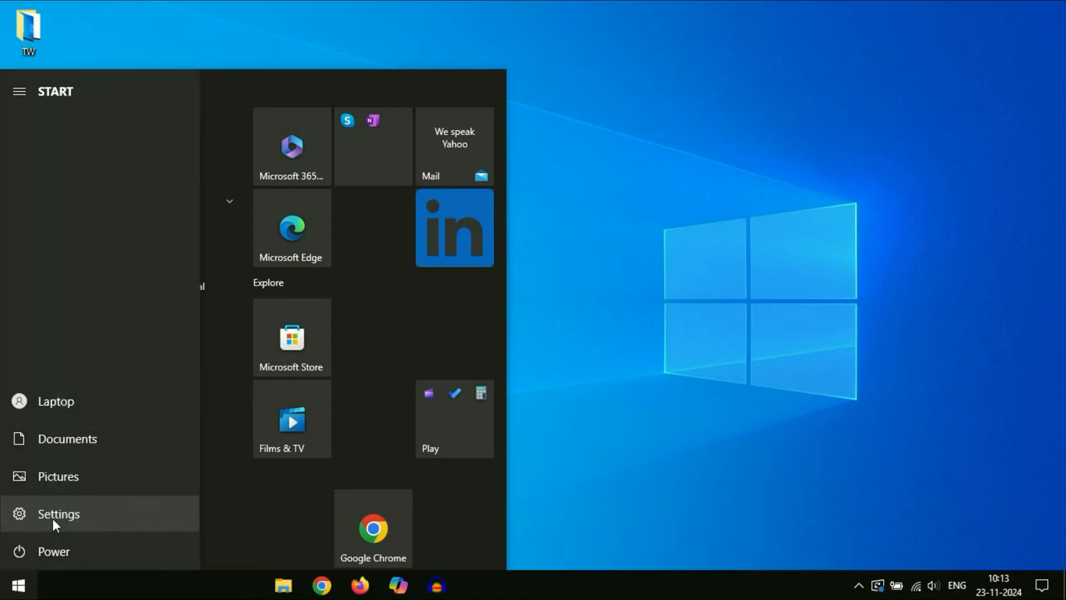
left_click(52, 520)
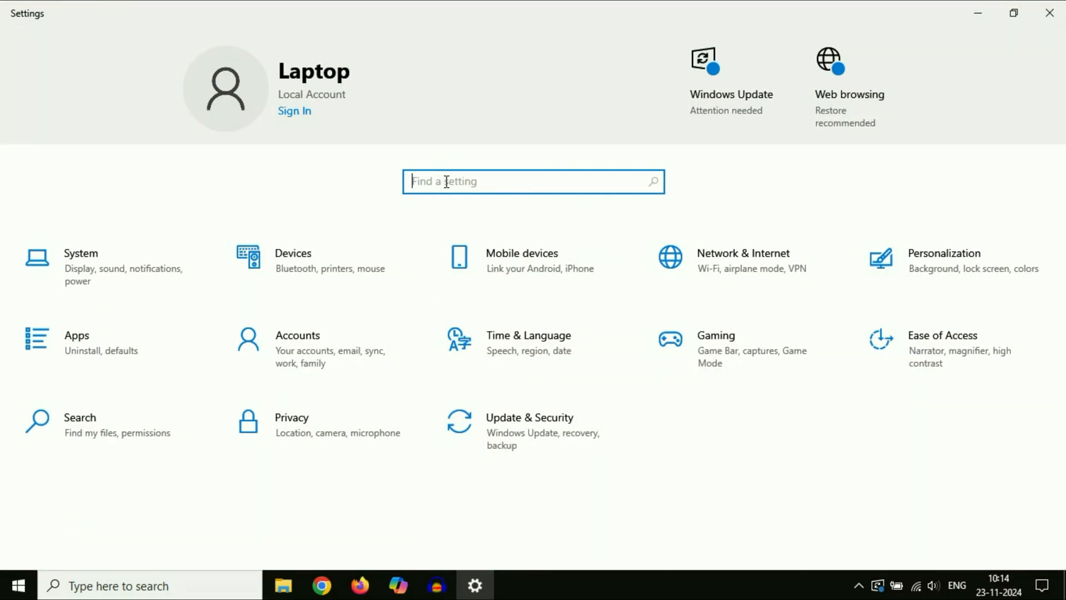
type("cali")
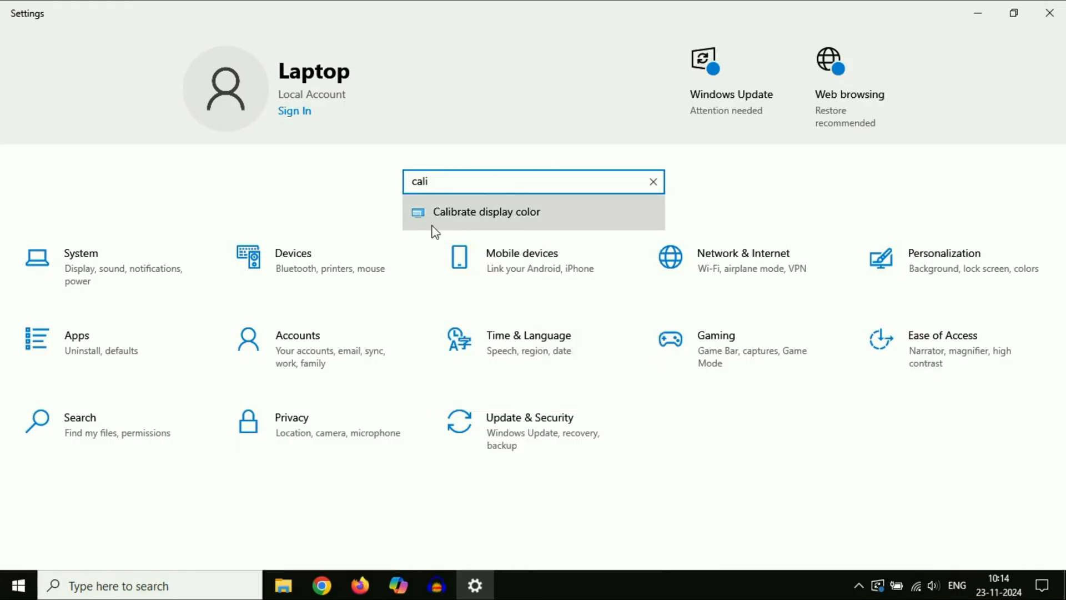
left_click(518, 212)
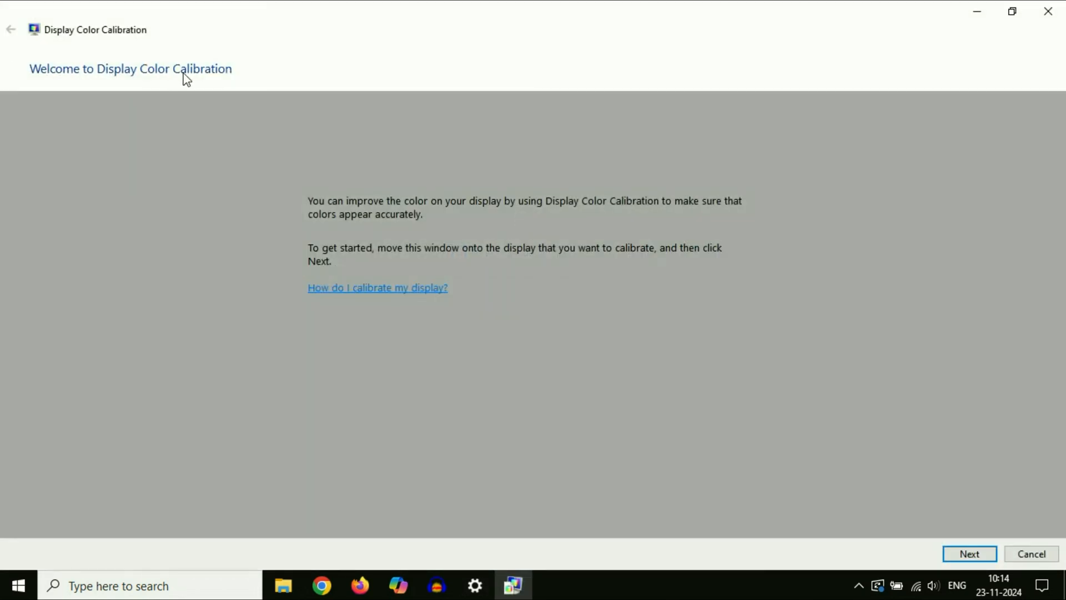
- Proceed through the calibration introduction to the gamma adjustment, reset gamma to its default, and accept it
left_click(971, 552)
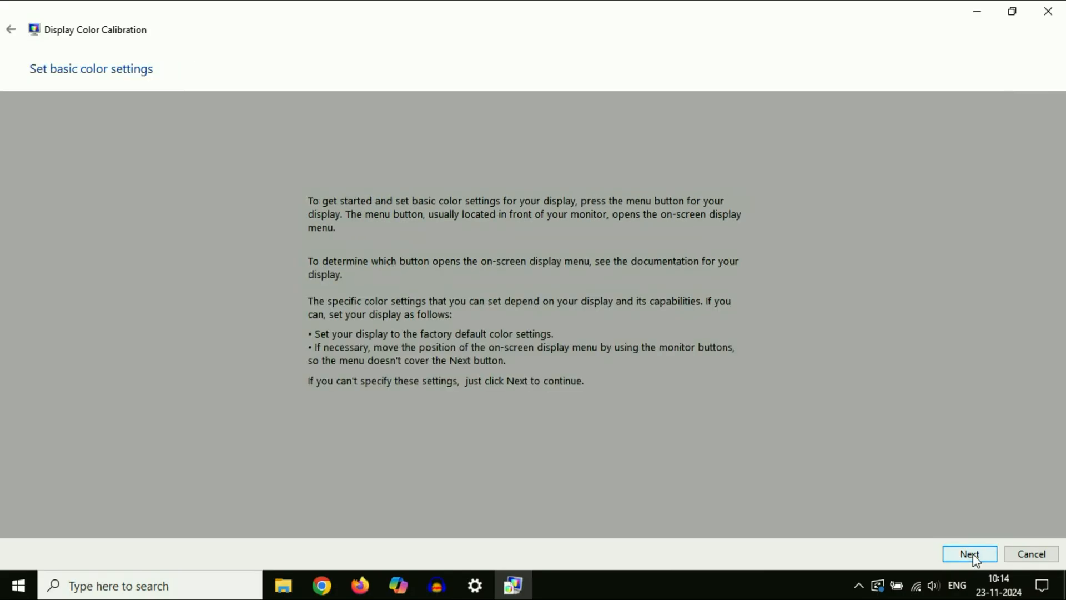
left_click(968, 553)
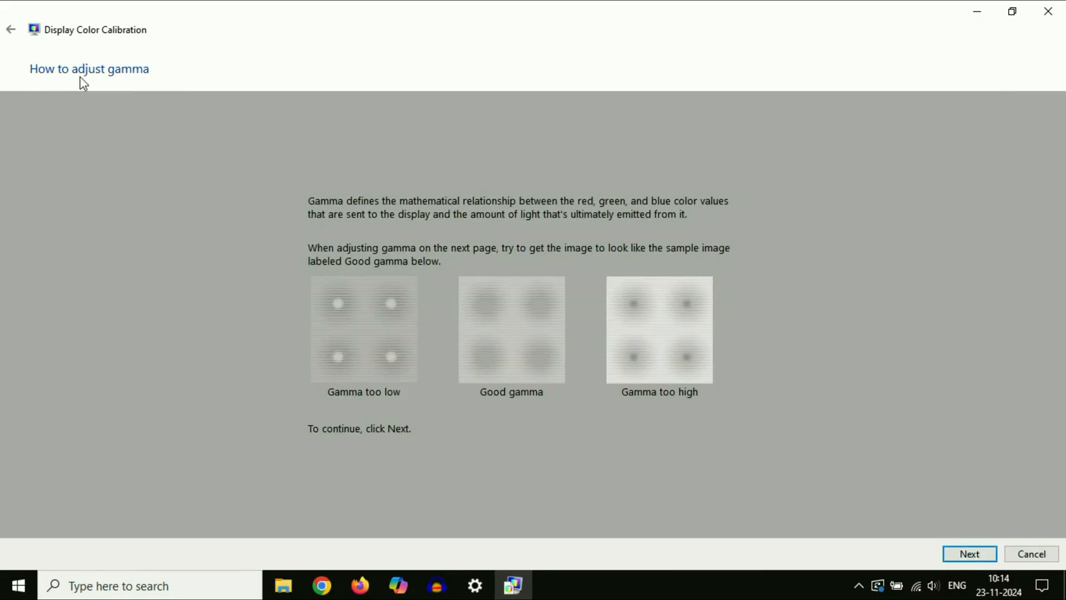
left_click(967, 553)
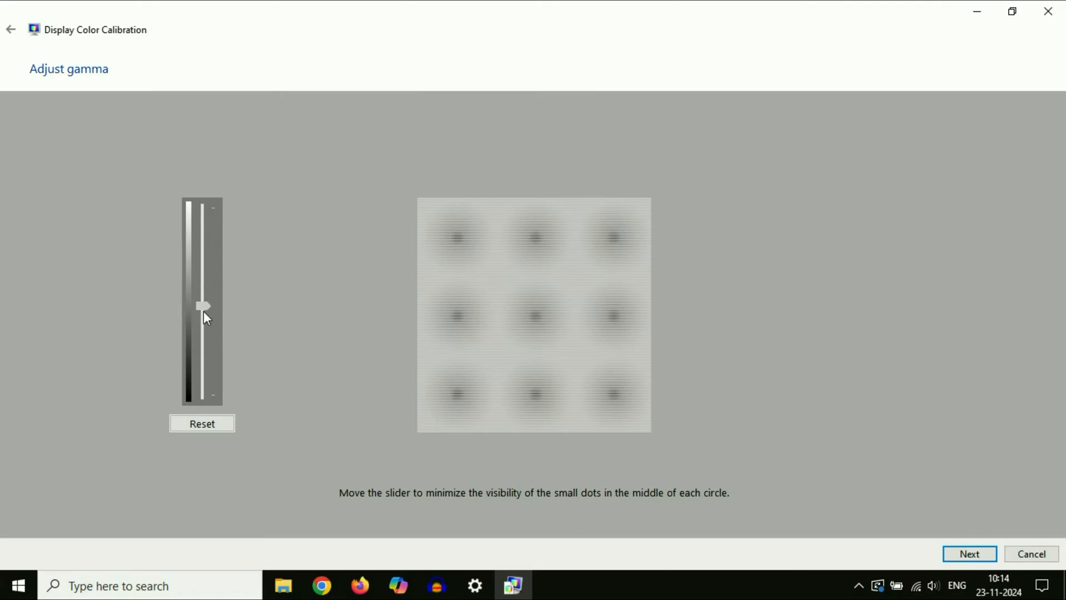
left_click_drag(203, 320, 204, 307)
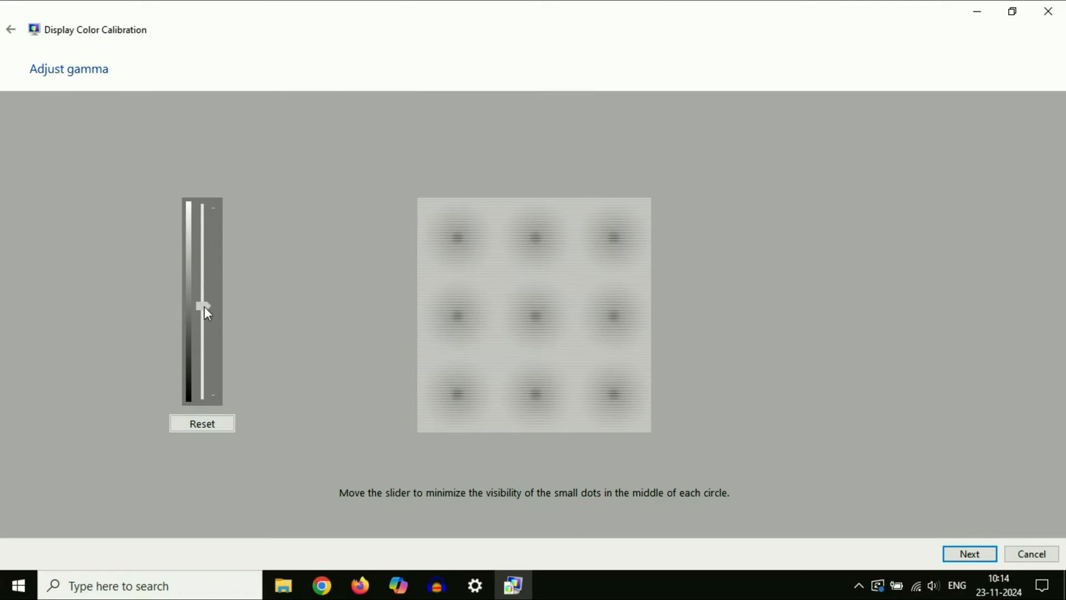
left_click(210, 426)
left_click(961, 555)
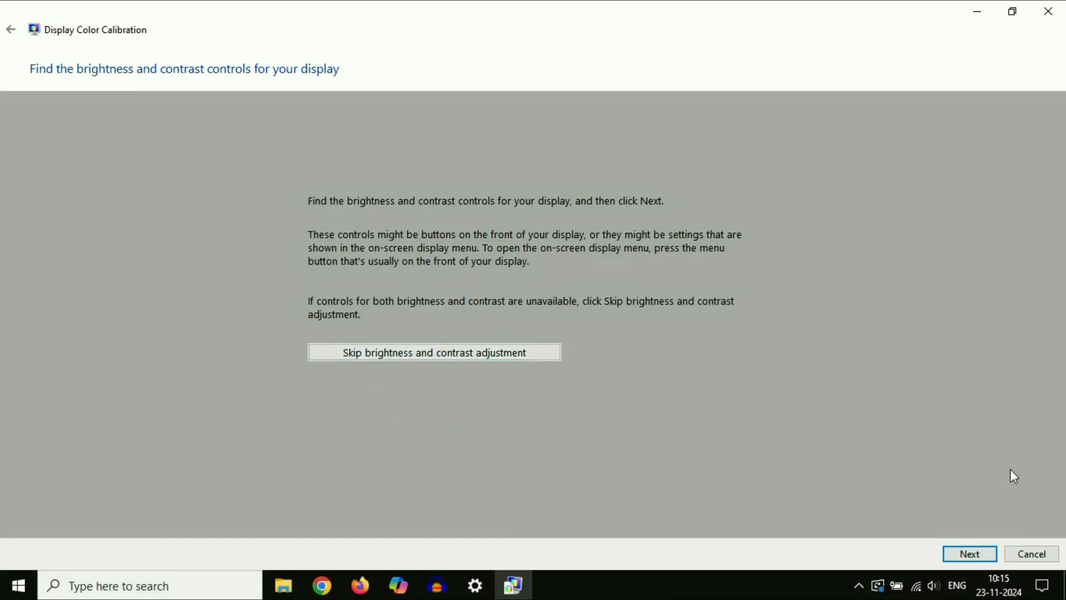
- Continue through the brightness and contrast pages of the display calibration without changing anything in the wizard
left_click(966, 556)
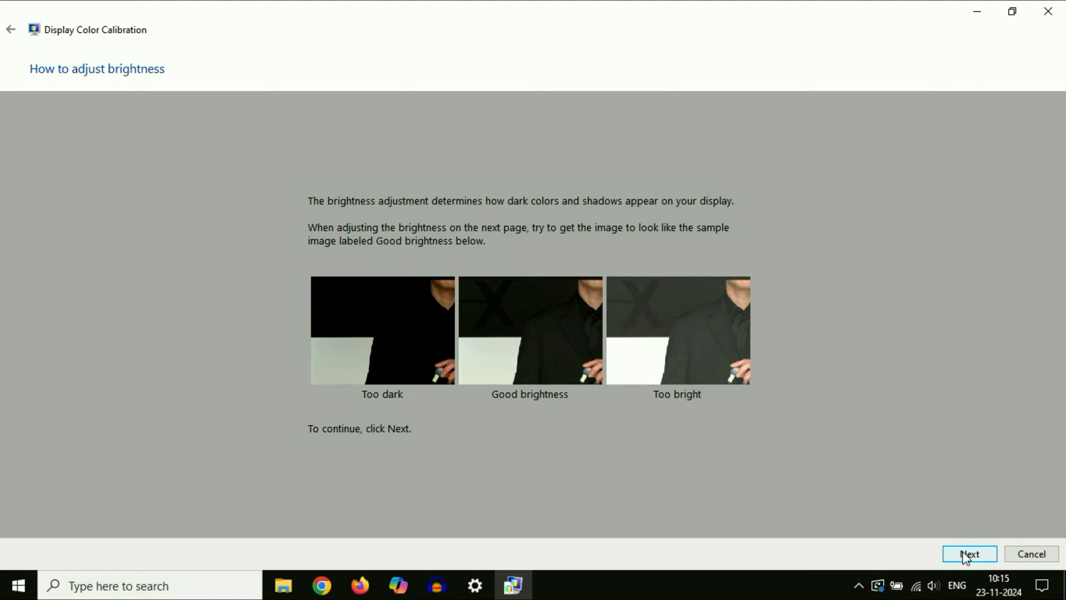
left_click(967, 556)
left_click(967, 557)
left_click(966, 557)
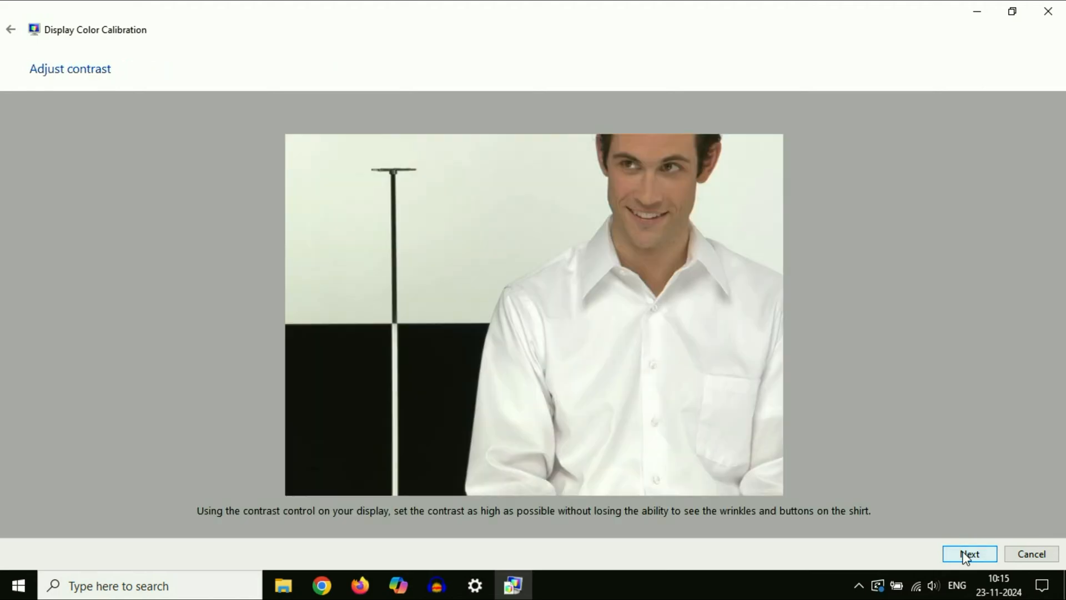
left_click(966, 556)
- Adjust the color balance sliders to remove any color cast from the gray bars, and accept the balance
left_click(965, 553)
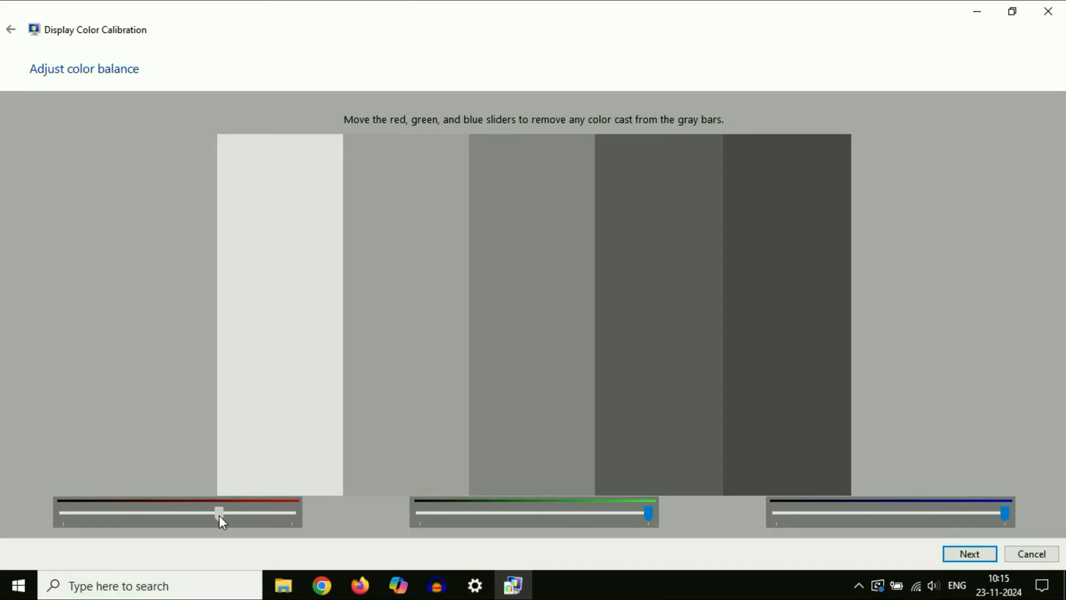
left_click_drag(588, 513, 705, 529)
left_click(973, 554)
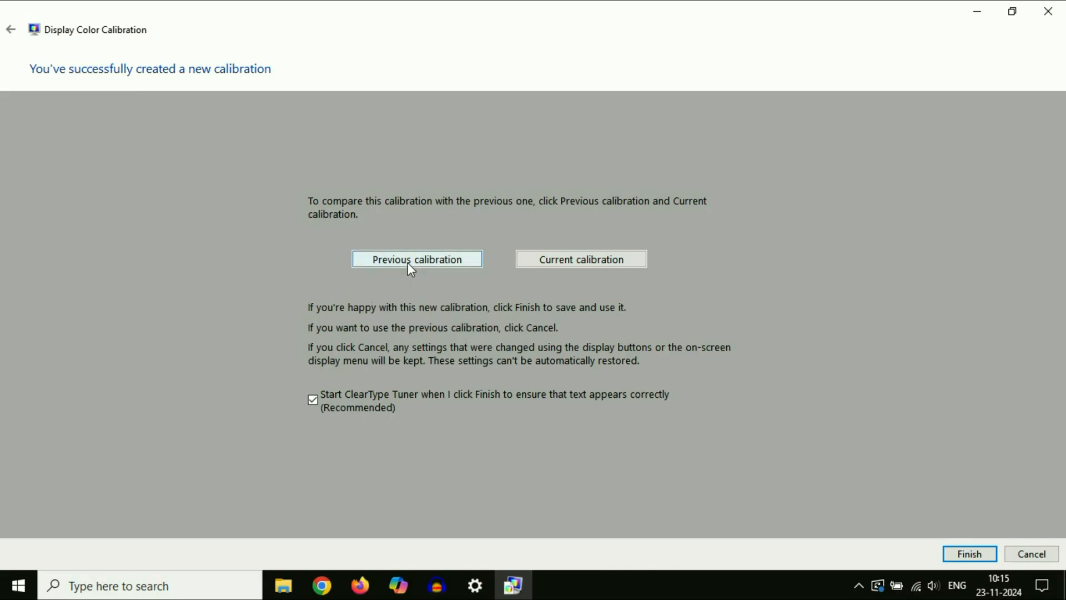
- Compare the current and previous calibrations, and save the new one with ClearType Tuner set to start
left_click(573, 262)
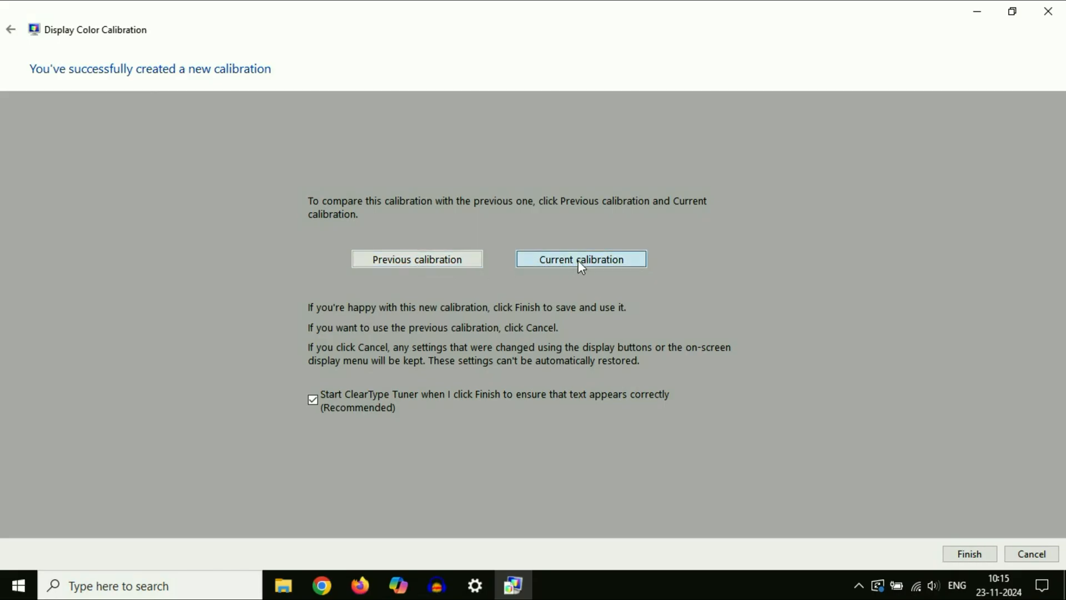
left_click(421, 260)
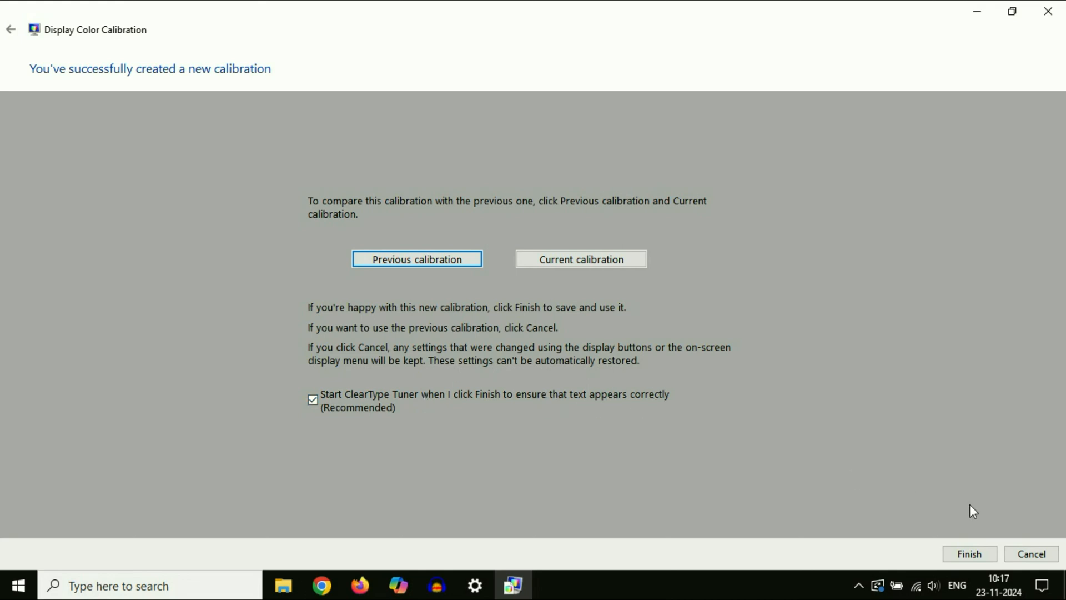
left_click(968, 553)
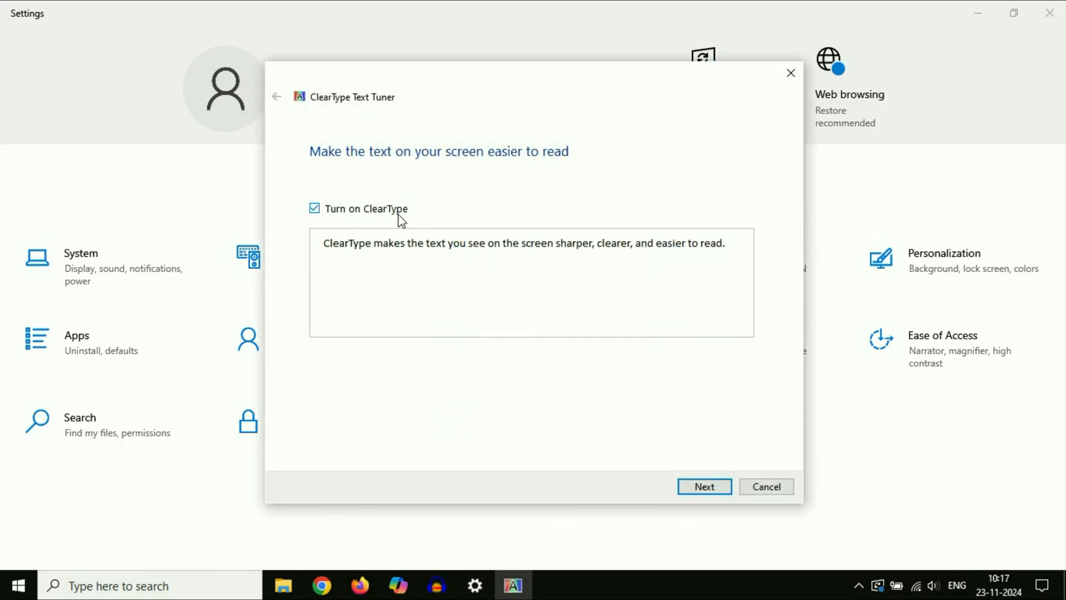
- Keep ClearType turned on, continue past the native resolution check, and accept the first text sample on page 1 of 5
left_click(711, 493)
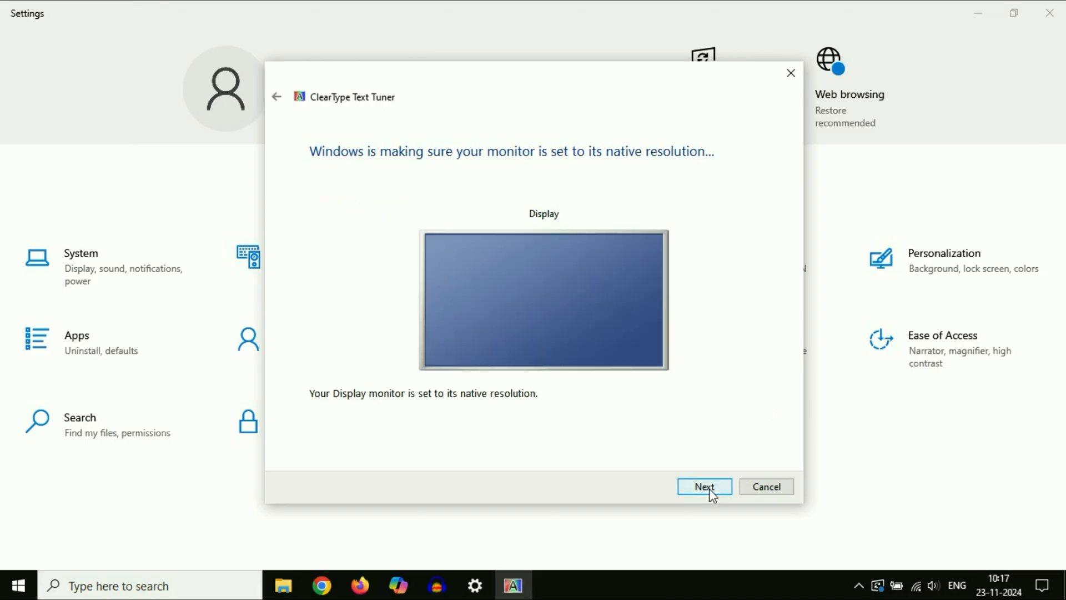
left_click(715, 493)
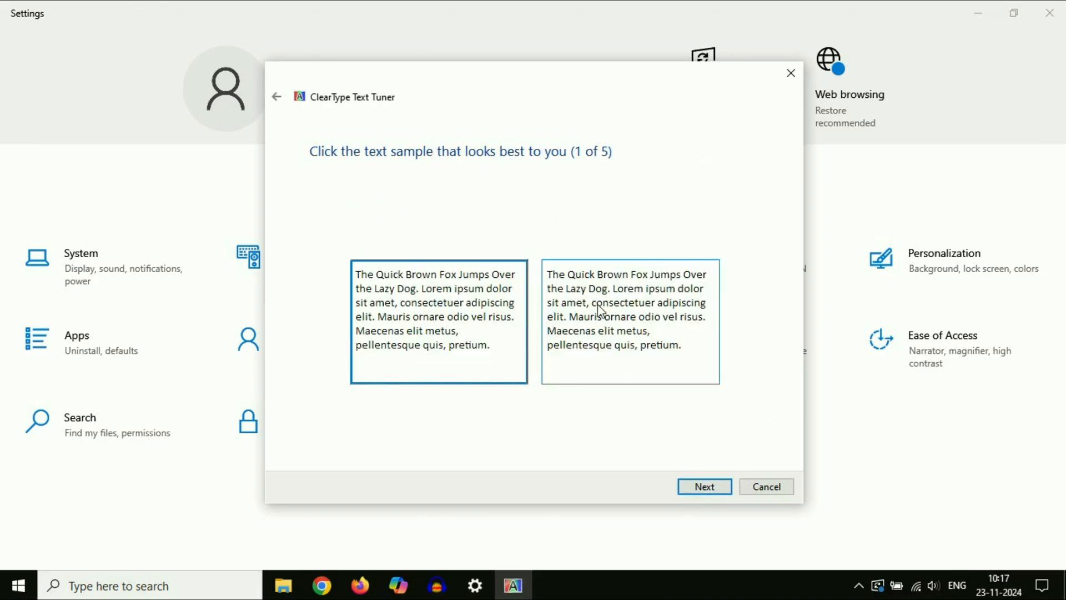
left_click(487, 316)
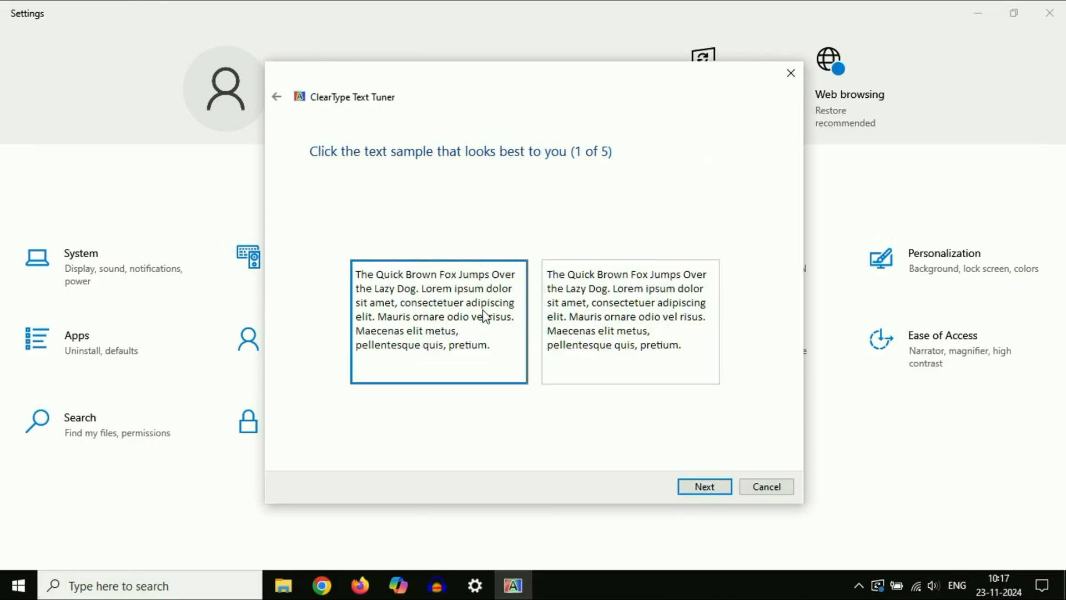
left_click(615, 328)
left_click(475, 321)
left_click(715, 491)
- Compare the samples on page 2 of 5 and accept the first one, keeping the preselected first sample on page 3
left_click(542, 260)
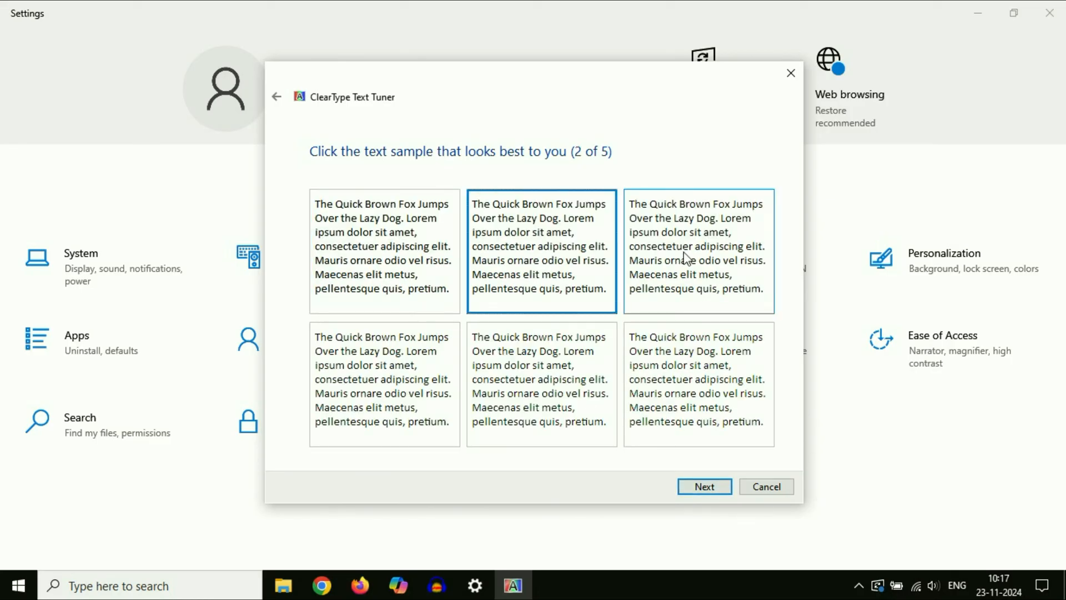
left_click(423, 258)
left_click(699, 486)
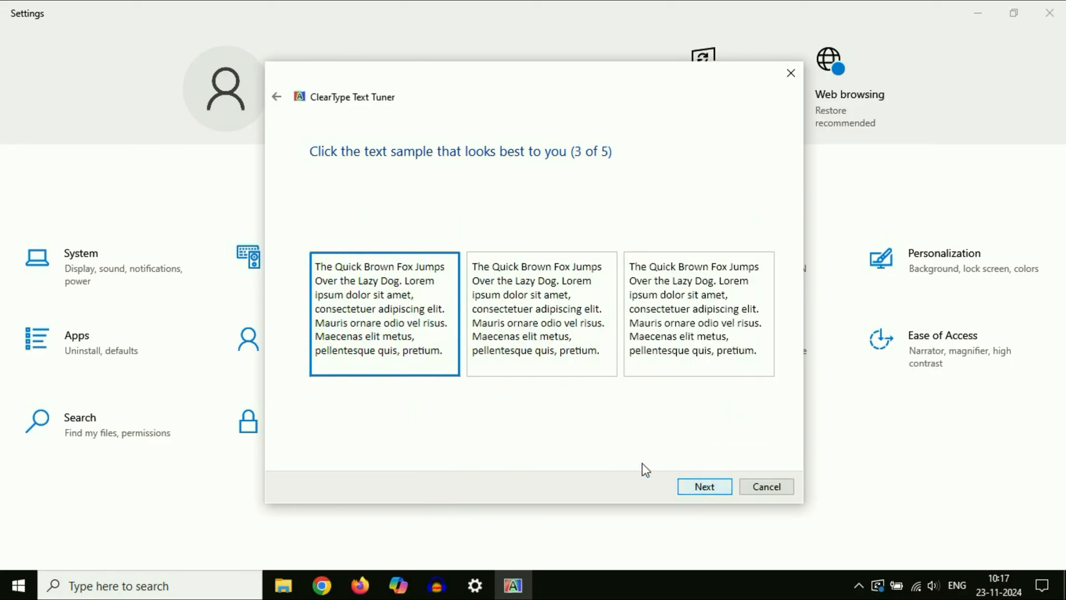
left_click(711, 487)
- Complete the ClearType tuning with preferred text samples on pages 4 and 5, and close the Settings window
left_click(539, 386)
left_click(714, 487)
left_click(743, 442)
left_click(711, 488)
left_click(710, 490)
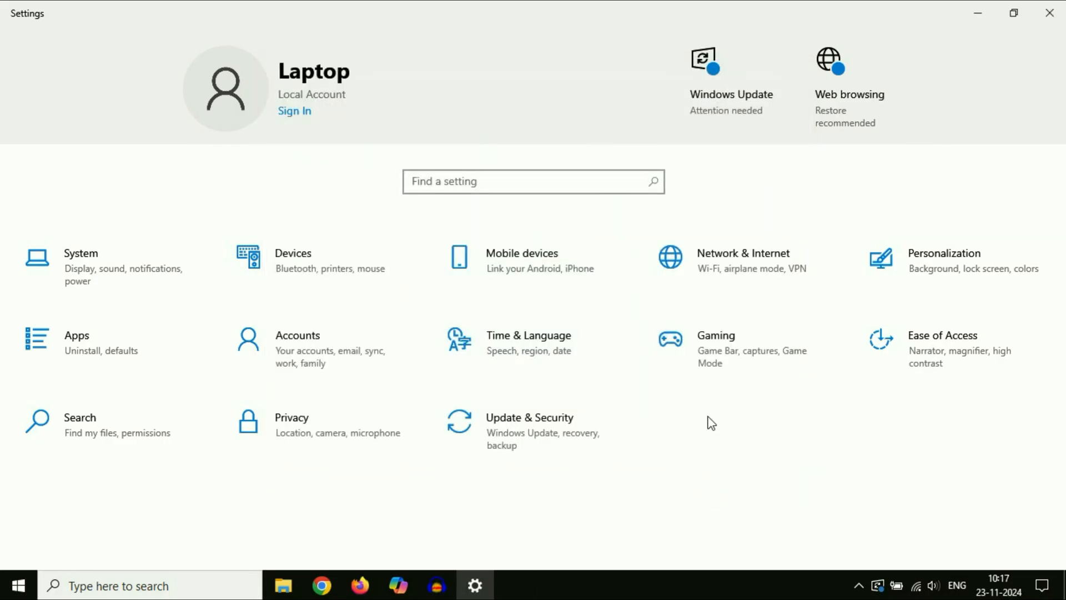
left_click(1050, 12)
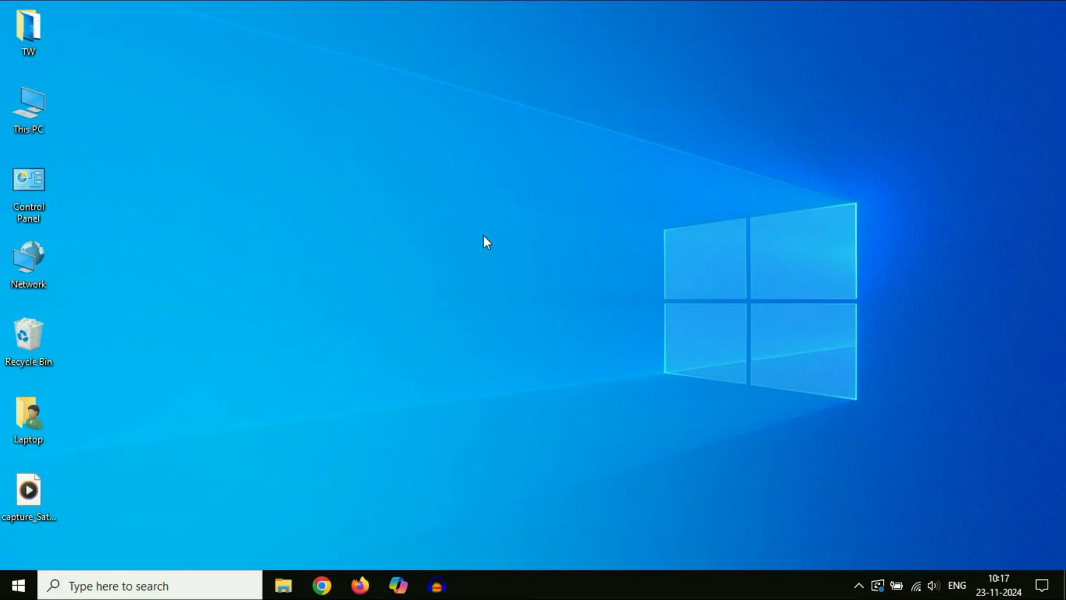